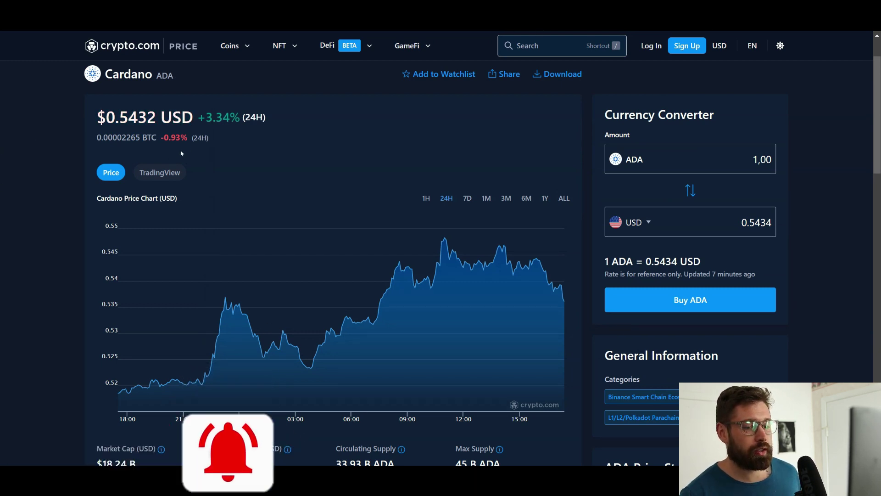
Examine Cardano's price page and the hourly Kraken ADAUSD chart's wave count with its Fibonacci retracement
{"action": "scroll", "coordinate": [200, 157], "scroll_direction": "down", "scroll_amount": 1}
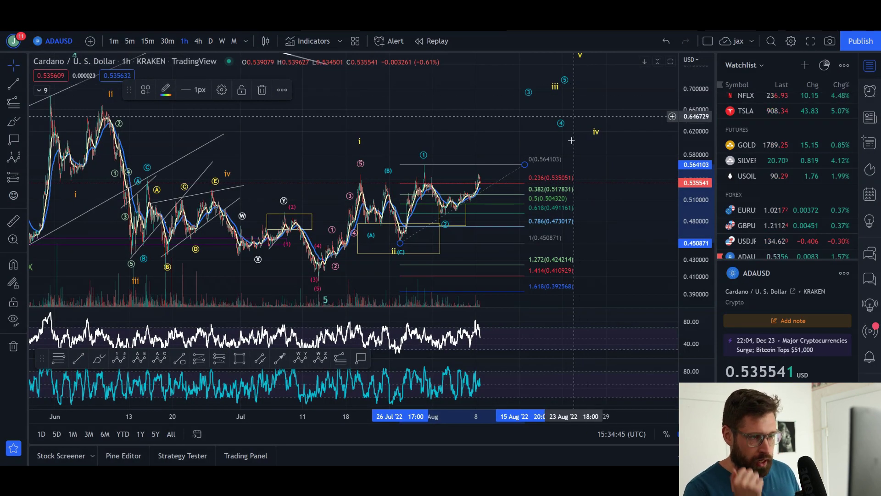
{"action": "scroll", "coordinate": [572, 274], "scroll_direction": "up", "scroll_amount": 2}
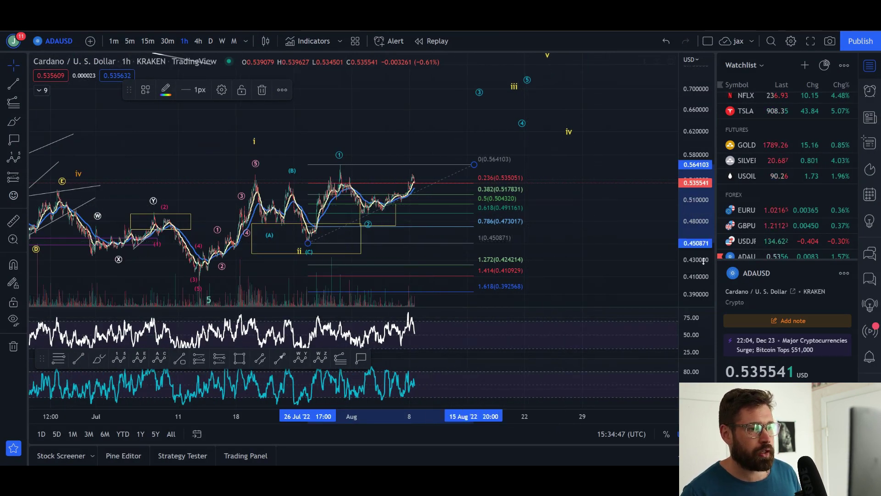
{"action": "left_click_drag", "start_coordinate": [700, 260], "coordinate": [692, 229]}
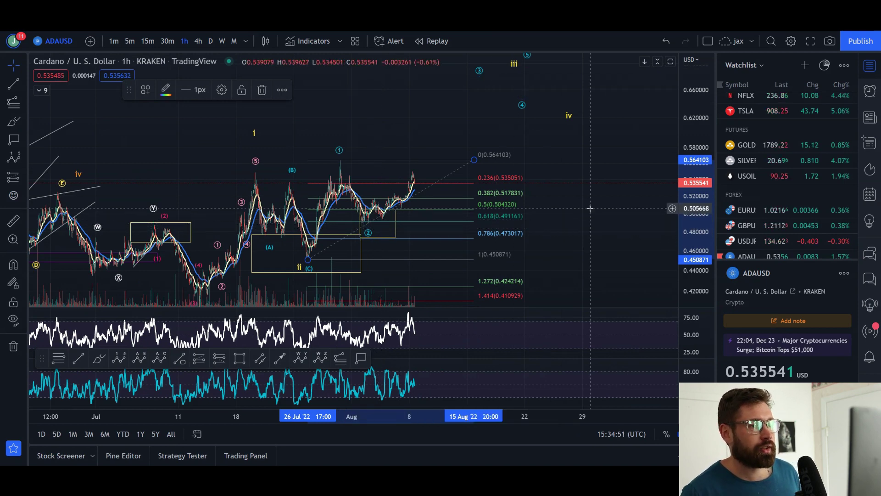
{"action": "left_click_drag", "start_coordinate": [590, 208], "coordinate": [589, 218]}
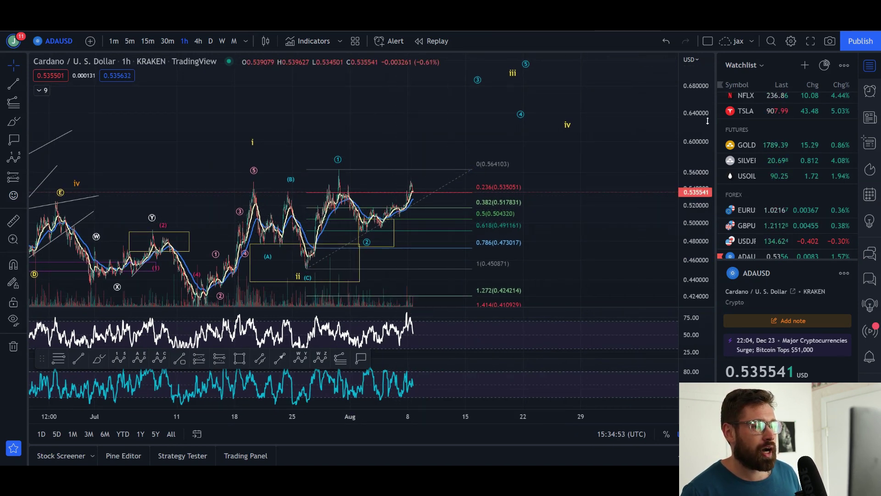
{"action": "left_click_drag", "start_coordinate": [707, 121], "coordinate": [707, 162]}
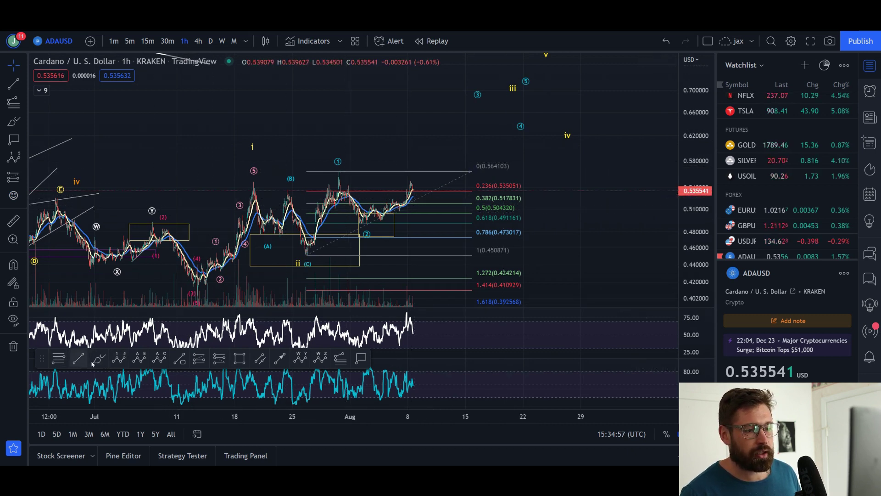
Draw a trend-based Fibonacci extension from the wave (C) low through the circled wave 1 peak to about 0.490, and delete it
{"action": "left_click", "coordinate": [338, 359]}
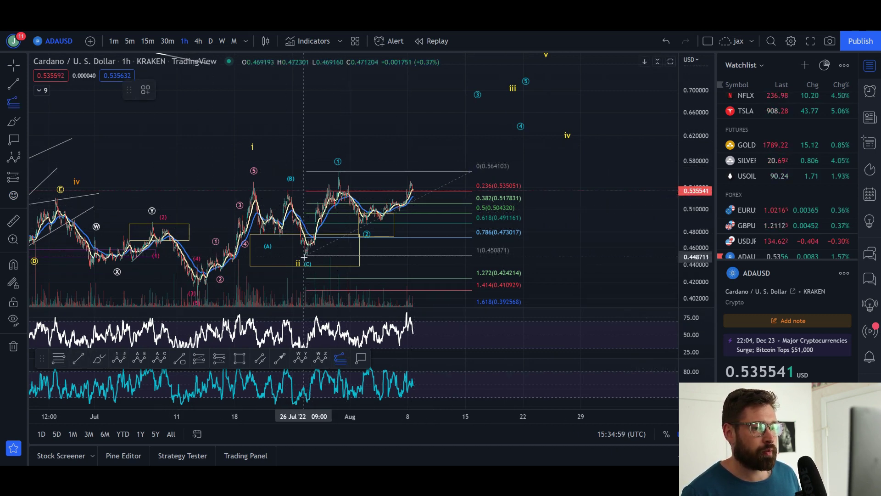
{"action": "left_click", "coordinate": [305, 254]}
{"action": "left_click", "coordinate": [338, 171]}
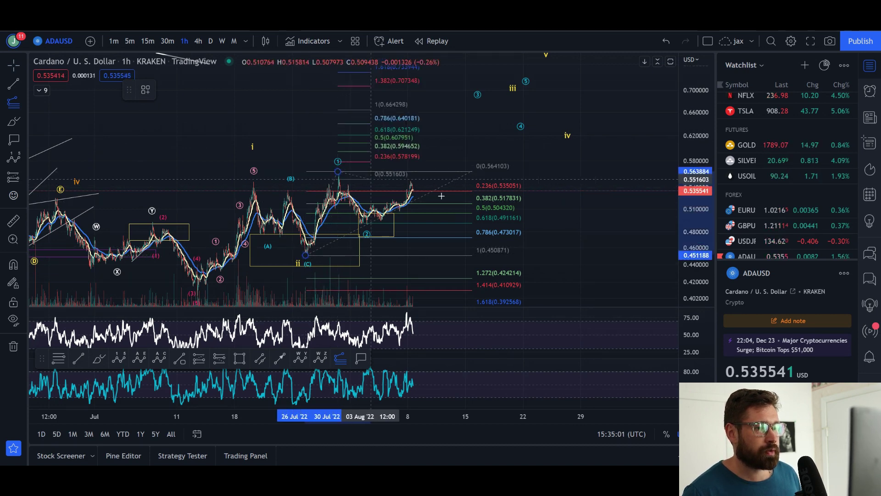
{"action": "left_click", "coordinate": [455, 223]}
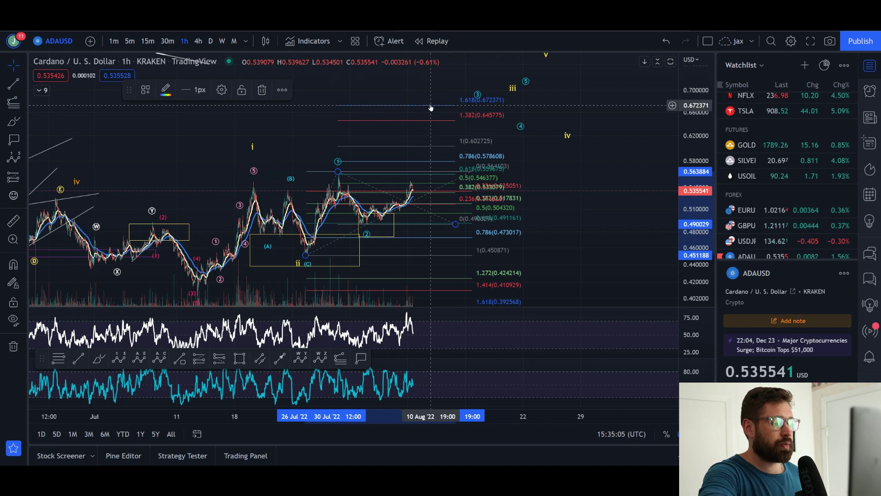
{"action": "key", "text": "Delete"}
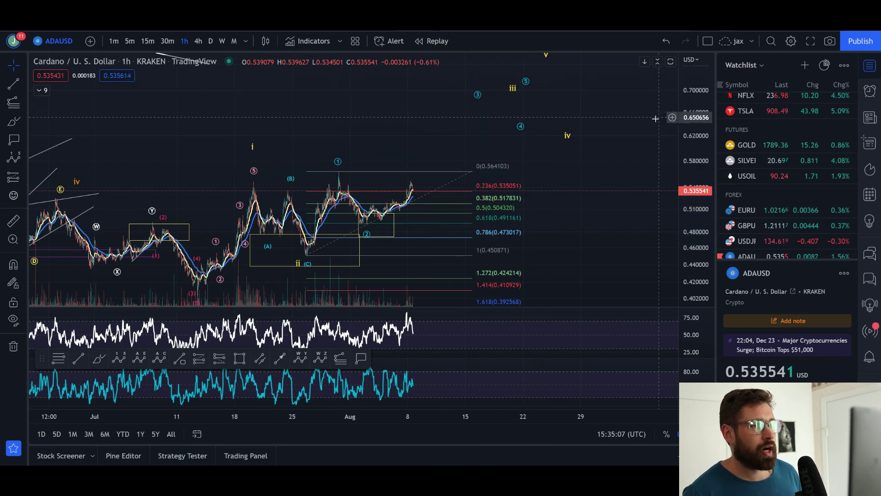
Examine the hourly chart's wave structure from the July low to the projected waves iii, iv and v
{"action": "scroll", "coordinate": [657, 119], "scroll_direction": "down", "scroll_amount": 2}
{"action": "left_click_drag", "start_coordinate": [702, 106], "coordinate": [690, 177]}
{"action": "scroll", "coordinate": [444, 112], "scroll_direction": "down", "scroll_amount": 1}
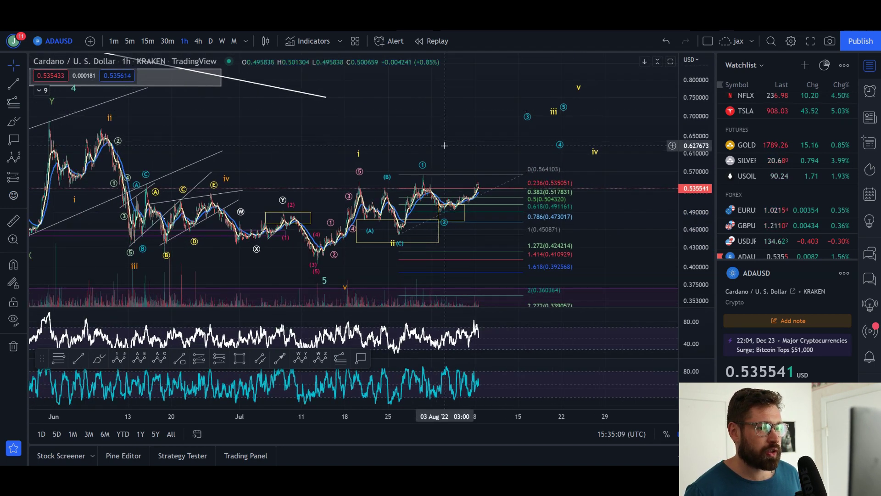
{"action": "left_click_drag", "start_coordinate": [440, 143], "coordinate": [438, 126]}
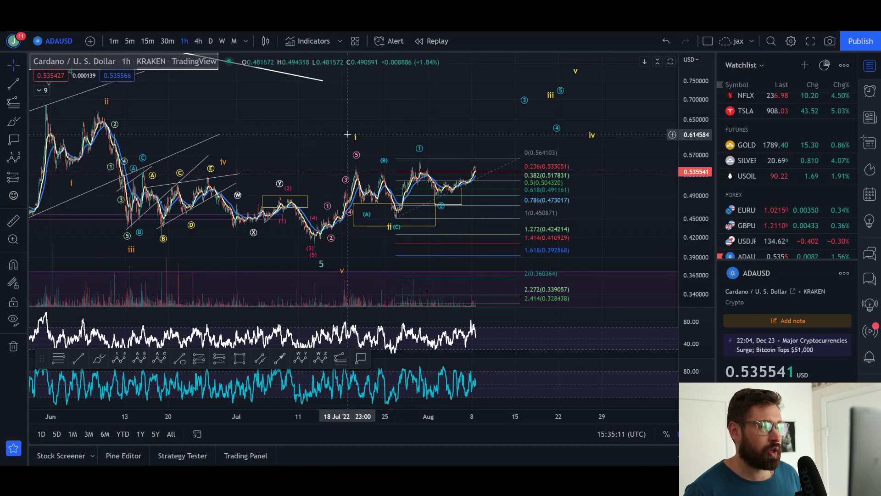
{"action": "scroll", "coordinate": [370, 214], "scroll_direction": "up", "scroll_amount": 3}
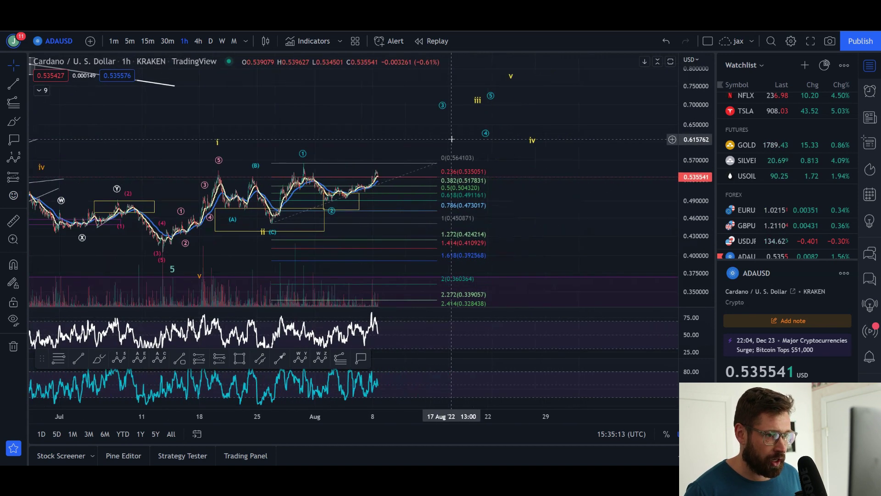
{"action": "left_click_drag", "start_coordinate": [698, 243], "coordinate": [696, 196]}
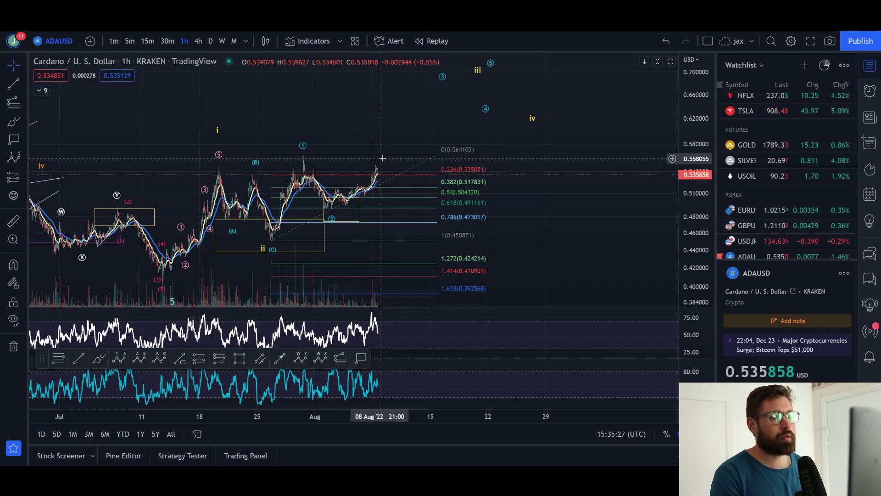
{"action": "scroll", "coordinate": [473, 114], "scroll_direction": "down", "scroll_amount": 2}
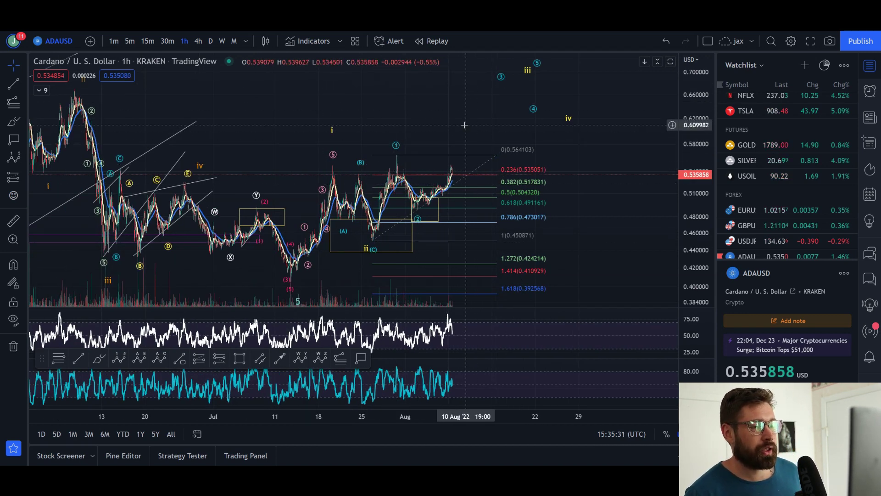
{"action": "left_click_drag", "start_coordinate": [464, 124], "coordinate": [453, 135]}
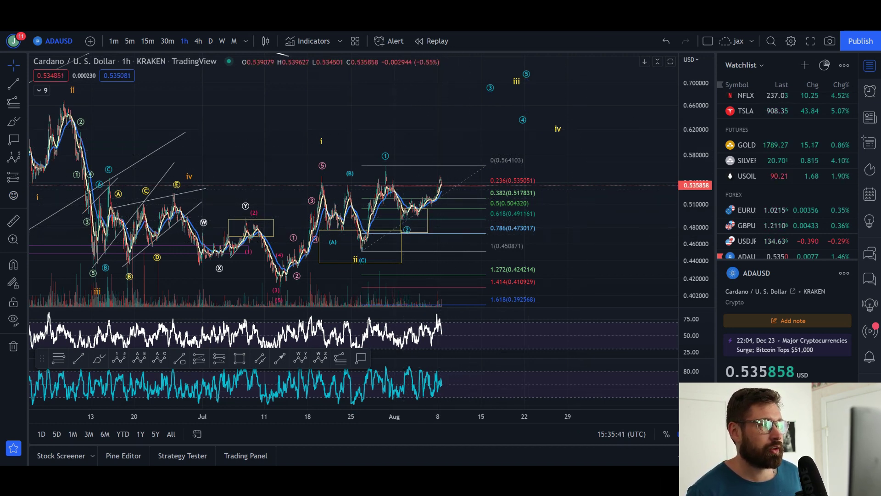
Switch to Discord's trades channel and review the posted ETH, MATIC and GALA trade results
{"action": "left_click", "coordinate": [692, 78]}
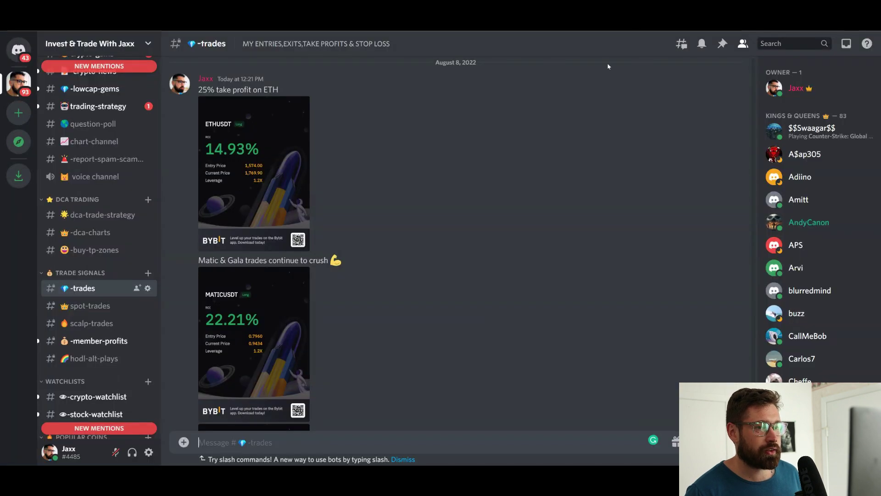
{"action": "scroll", "coordinate": [264, 163], "scroll_direction": "down", "scroll_amount": 4}
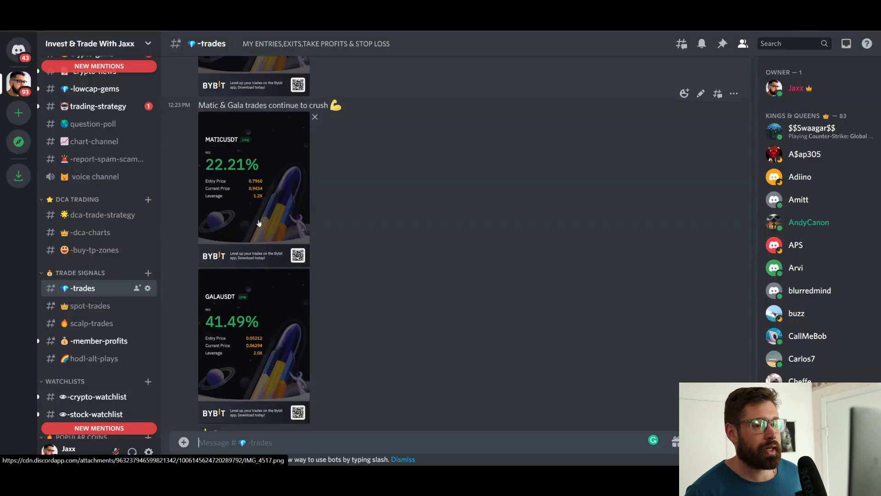
{"action": "scroll", "coordinate": [450, 224], "scroll_direction": "up", "scroll_amount": 9}
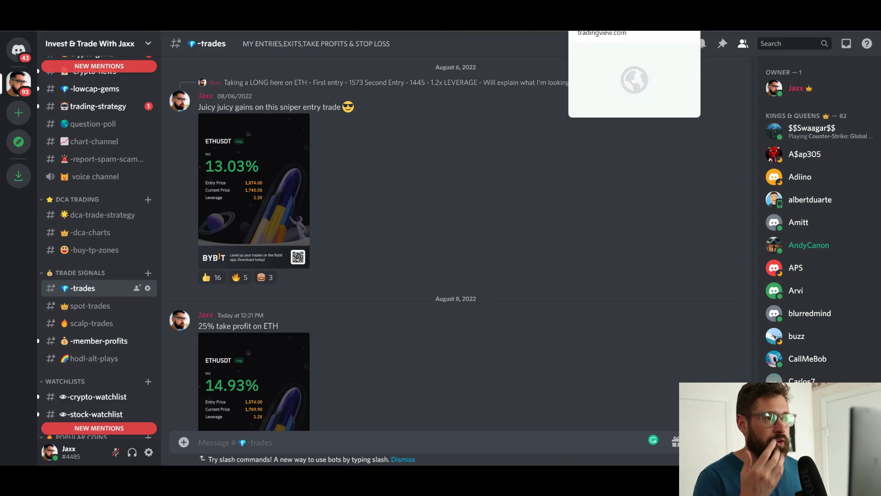
Switch to the daily Coinbase ADA/USD chart in TradingView and examine the recent breakout from the descending trendline
{"action": "left_click", "coordinate": [596, 18]}
{"action": "left_click", "coordinate": [651, 18]}
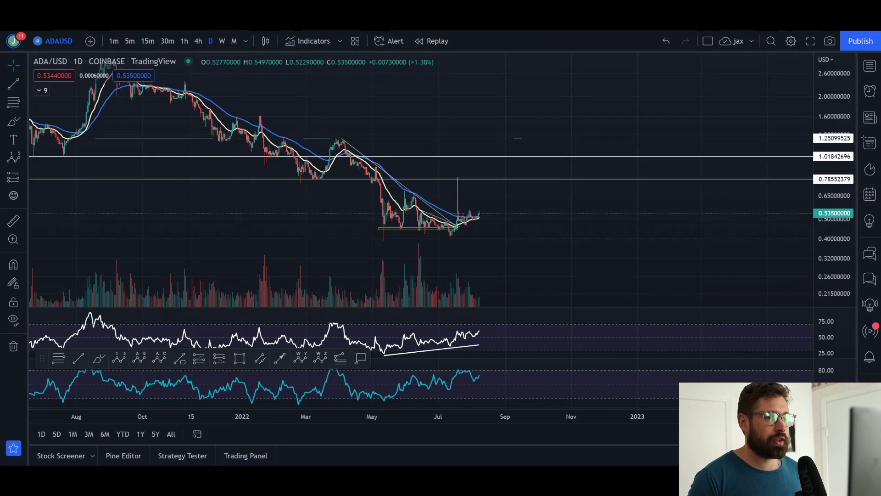
{"action": "left_click_drag", "start_coordinate": [523, 238], "coordinate": [592, 227]}
{"action": "scroll", "coordinate": [592, 227], "scroll_direction": "up", "scroll_amount": 5}
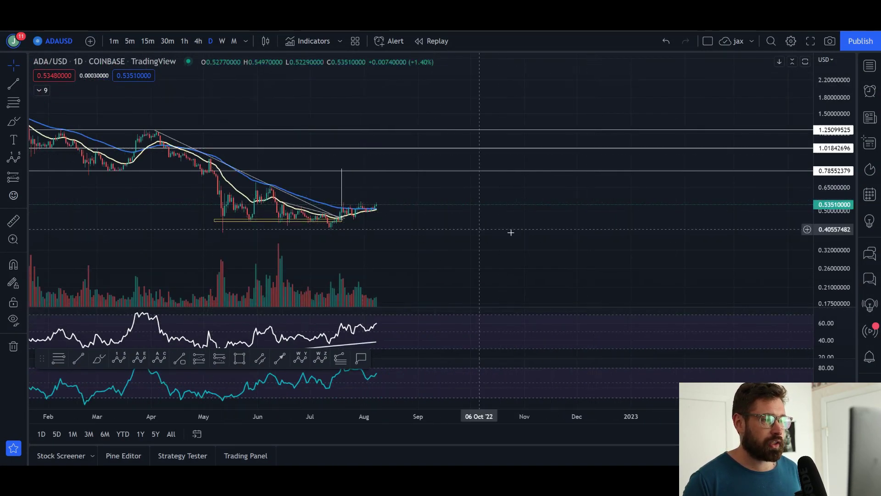
{"action": "left_click_drag", "start_coordinate": [821, 267], "coordinate": [820, 179]}
{"action": "scroll", "coordinate": [649, 223], "scroll_direction": "down", "scroll_amount": 4}
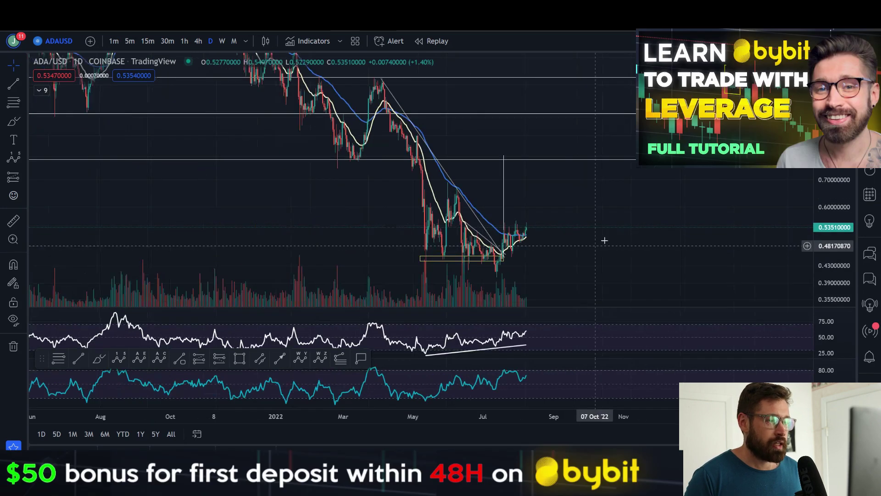
{"action": "left_click_drag", "start_coordinate": [636, 250], "coordinate": [619, 251]}
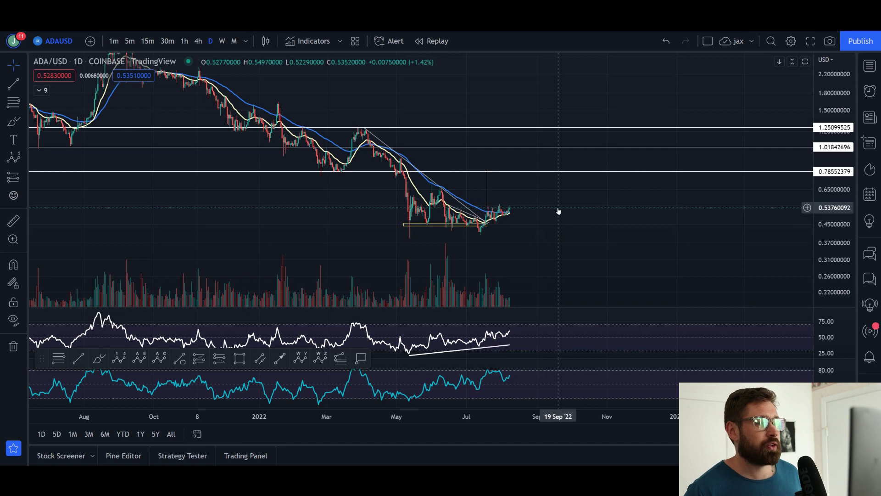
Compare the daily chart's vertical breakout target with the three horizontal resistance levels and the earlier price action
{"action": "scroll", "coordinate": [464, 150], "scroll_direction": "up", "scroll_amount": 3}
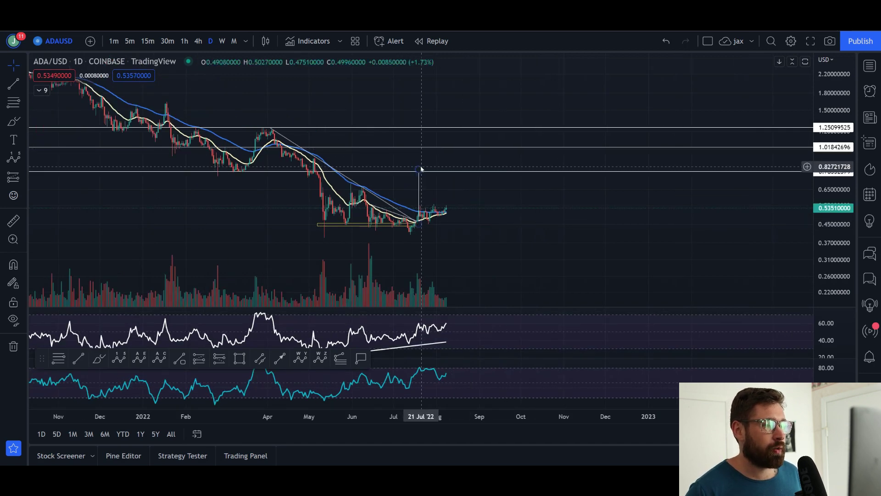
{"action": "scroll", "coordinate": [419, 169], "scroll_direction": "down", "scroll_amount": 3}
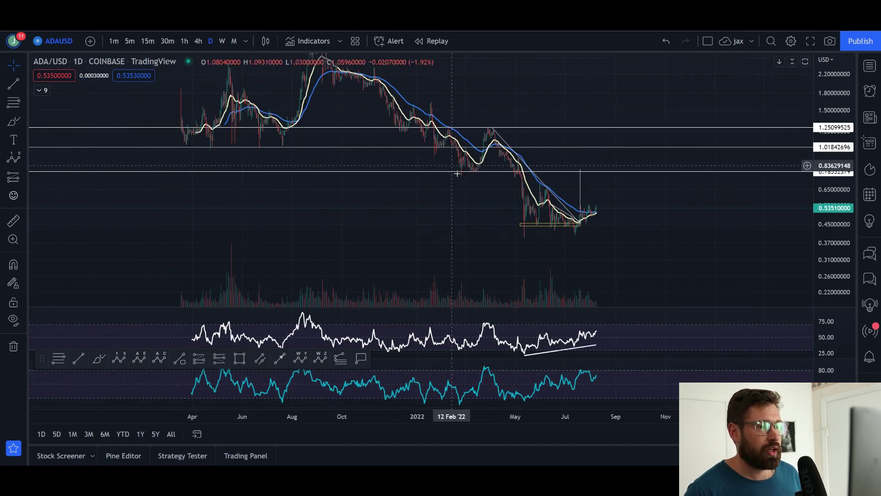
{"action": "scroll", "coordinate": [474, 170], "scroll_direction": "right", "scroll_amount": 3}
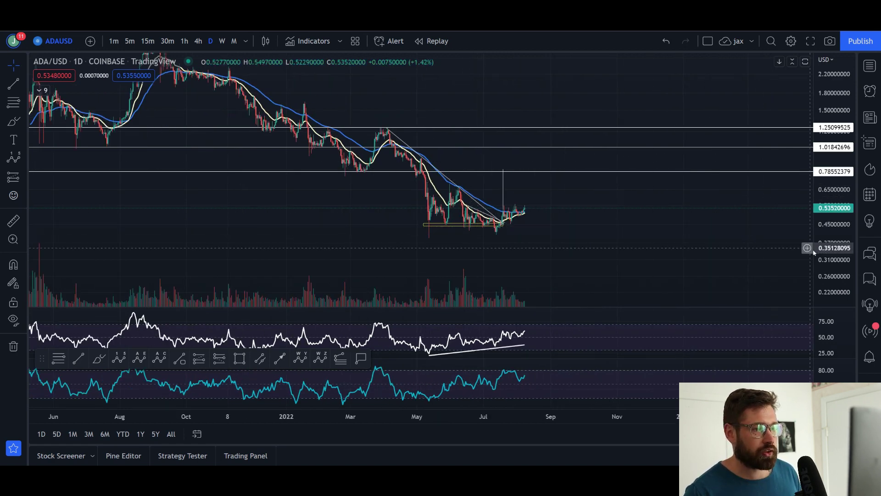
{"action": "left_click_drag", "start_coordinate": [824, 251], "coordinate": [827, 221]}
{"action": "scroll", "coordinate": [517, 227], "scroll_direction": "up", "scroll_amount": 1}
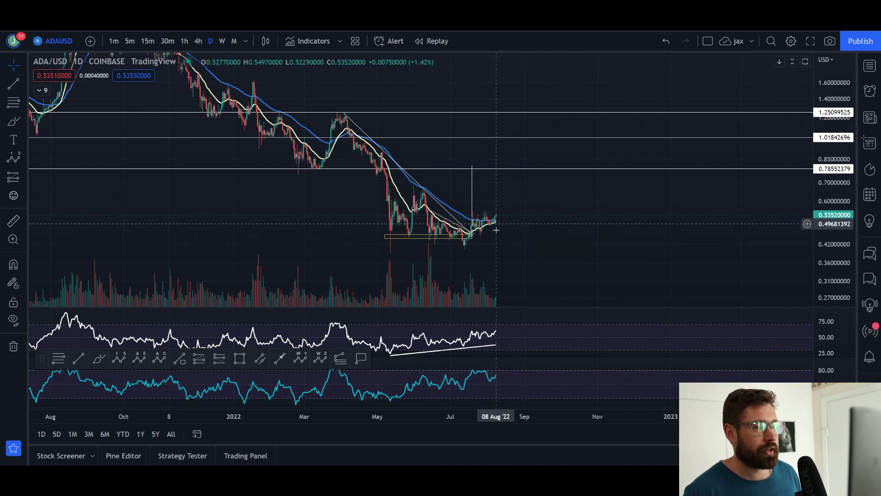
{"action": "scroll", "coordinate": [517, 227], "scroll_direction": "down", "scroll_amount": 3}
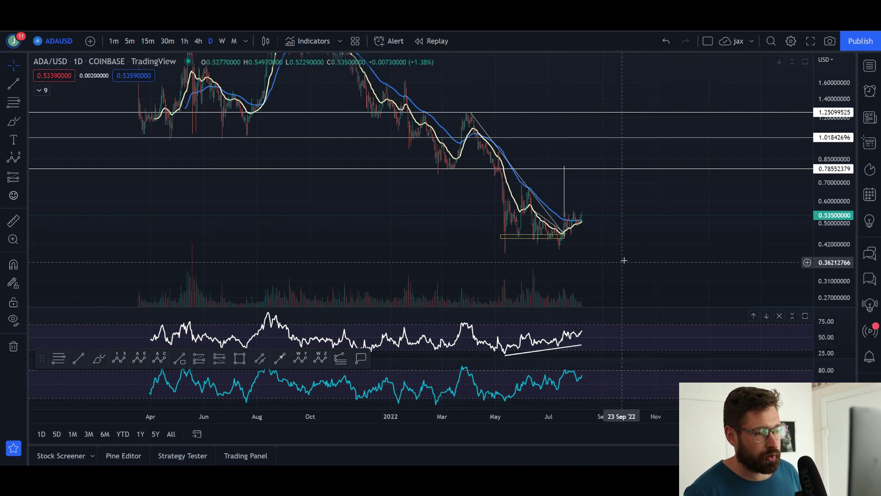
{"action": "left_click_drag", "start_coordinate": [590, 249], "coordinate": [571, 251]}
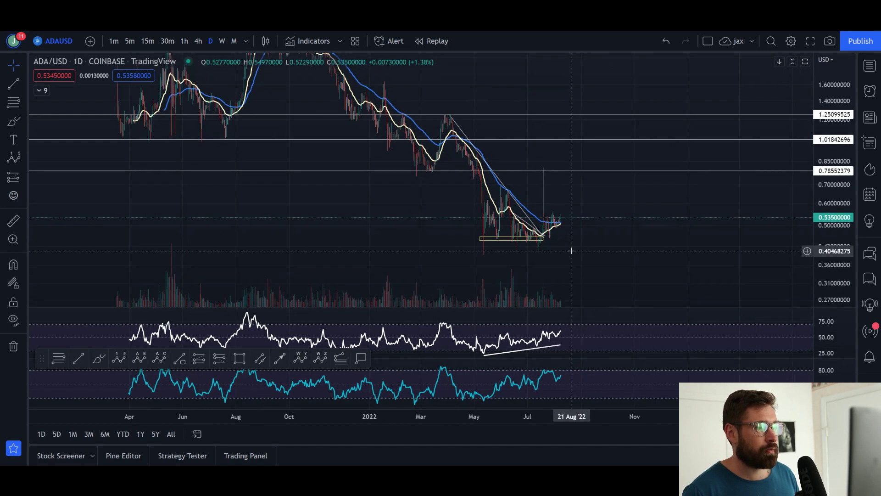
{"action": "left_click_drag", "start_coordinate": [619, 220], "coordinate": [544, 246]}
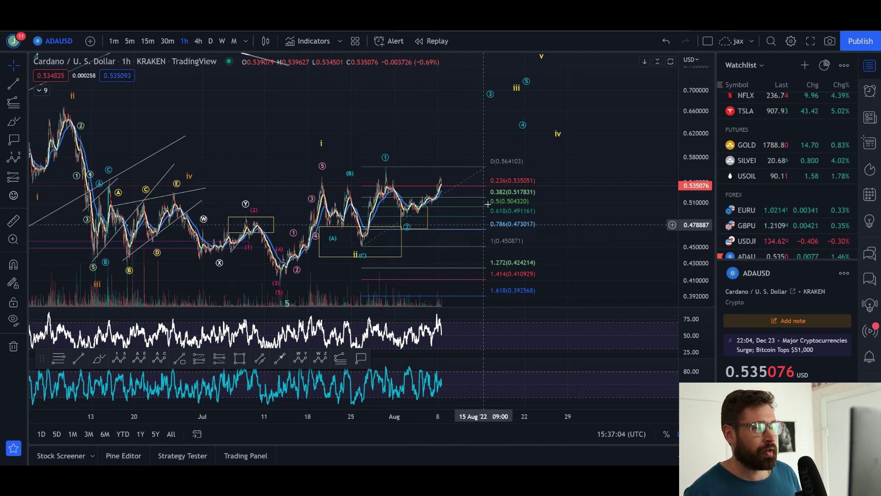
Return to the hourly Kraken ADAUSD chart and examine the projected circled waves 3, 4 and 5
{"action": "scroll", "coordinate": [610, 151], "scroll_direction": "up", "scroll_amount": 1}
{"action": "left_click_drag", "start_coordinate": [713, 148], "coordinate": [710, 166]}
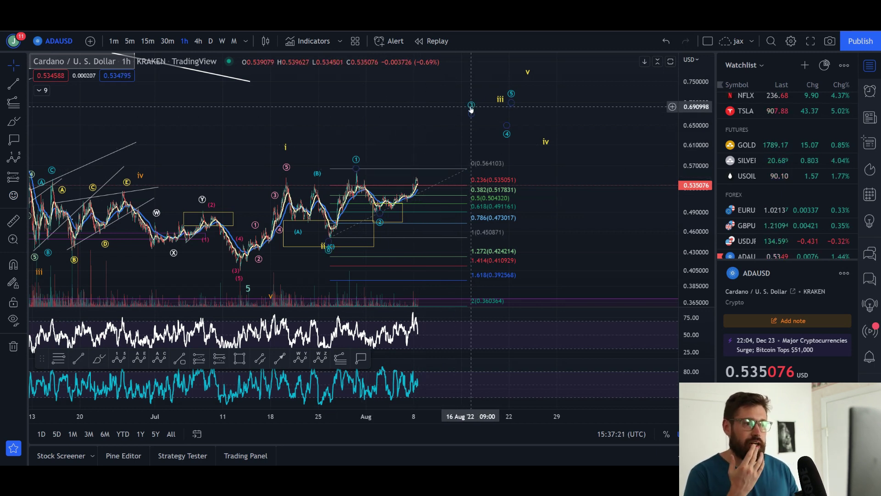
{"action": "scroll", "coordinate": [459, 114], "scroll_direction": "down", "scroll_amount": 1}
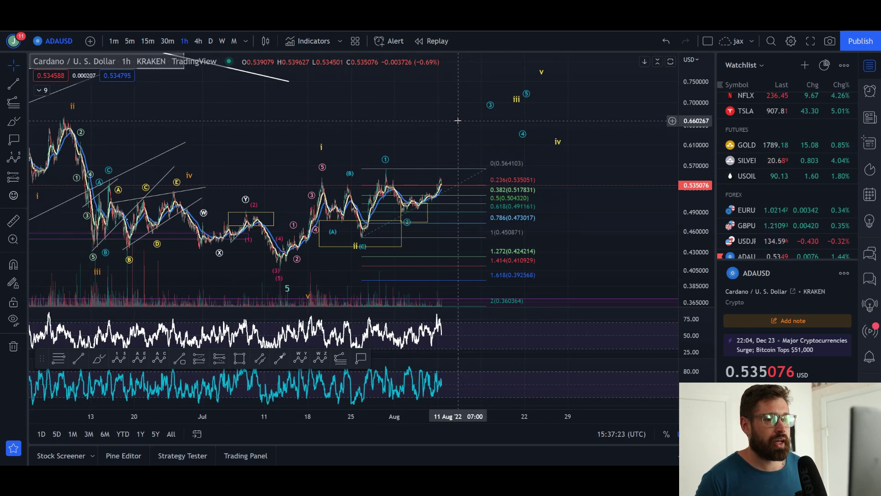
Change the Kraken ADAUSD chart to the 4-hour timeframe, hide the watchlist, and set the timeframe to daily
{"action": "left_click", "coordinate": [198, 41]}
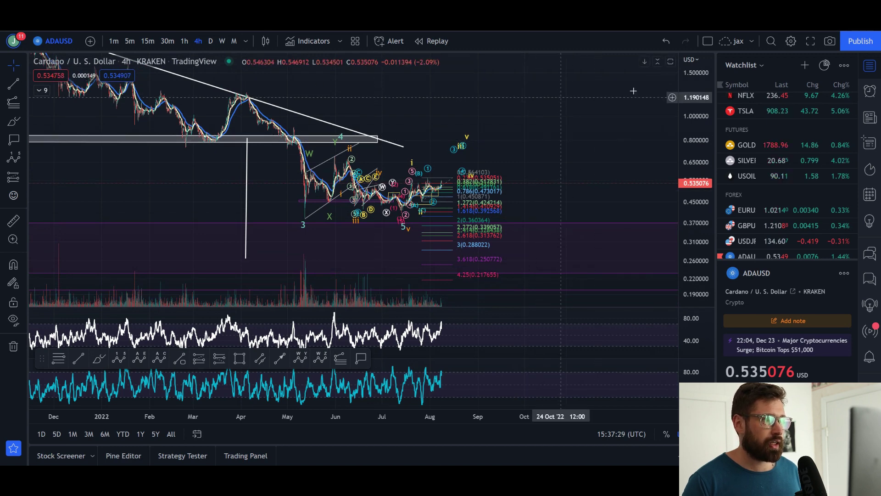
{"action": "left_click", "coordinate": [864, 70]}
{"action": "left_click", "coordinate": [210, 41]}
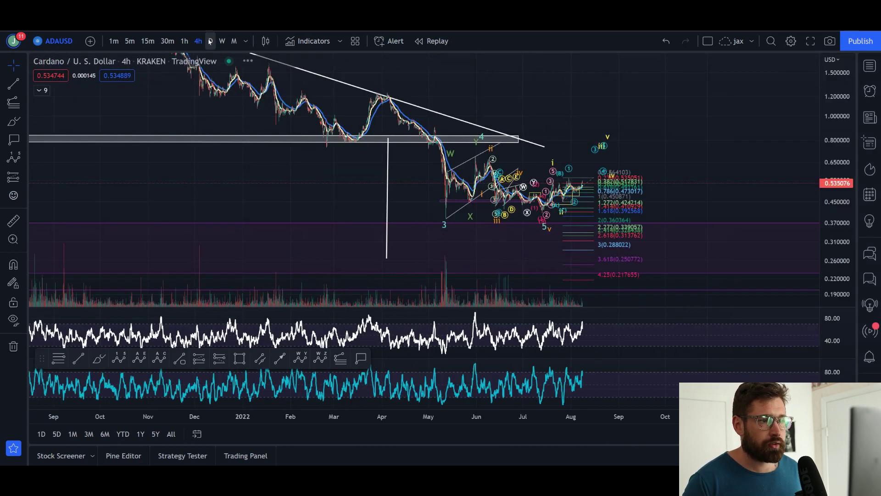
{"action": "scroll", "coordinate": [551, 172], "scroll_direction": "down", "scroll_amount": 5}
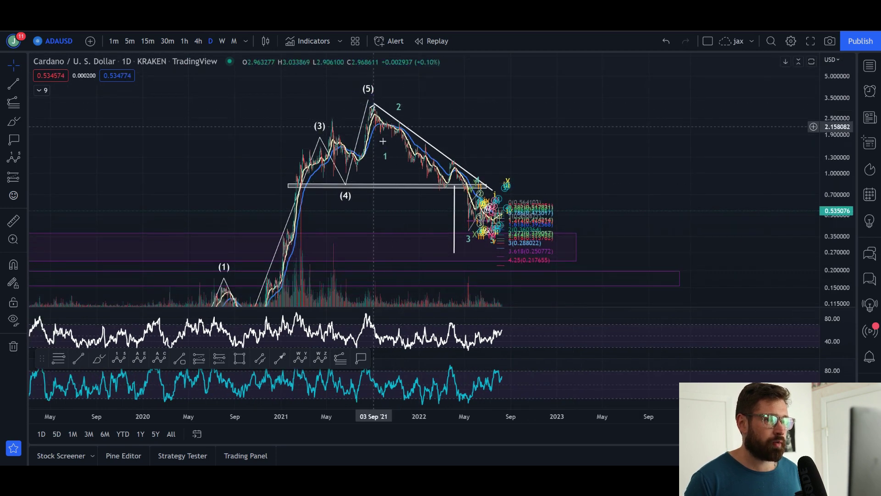
{"action": "scroll", "coordinate": [482, 249], "scroll_direction": "up", "scroll_amount": 3}
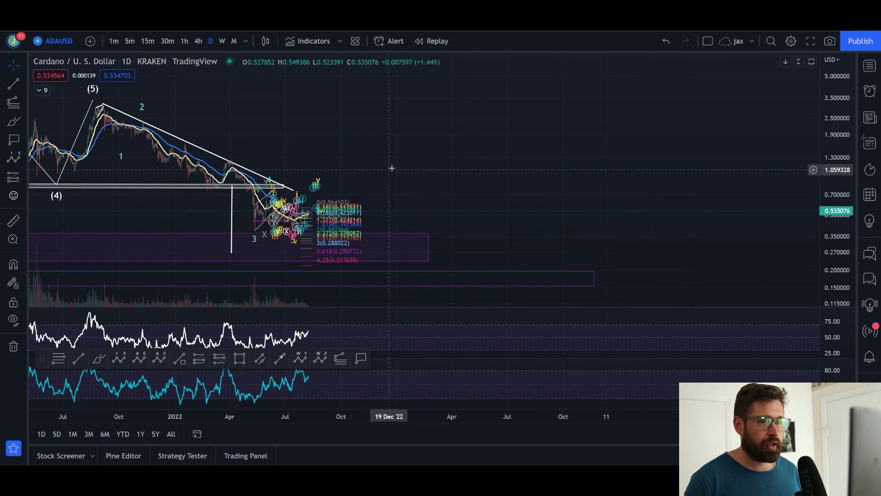
Examine the larger wave structure and lower support zones on the daily Kraken ADAUSD chart, and switch to the daily Coinbase chart
{"action": "left_click_drag", "start_coordinate": [391, 167], "coordinate": [535, 142]}
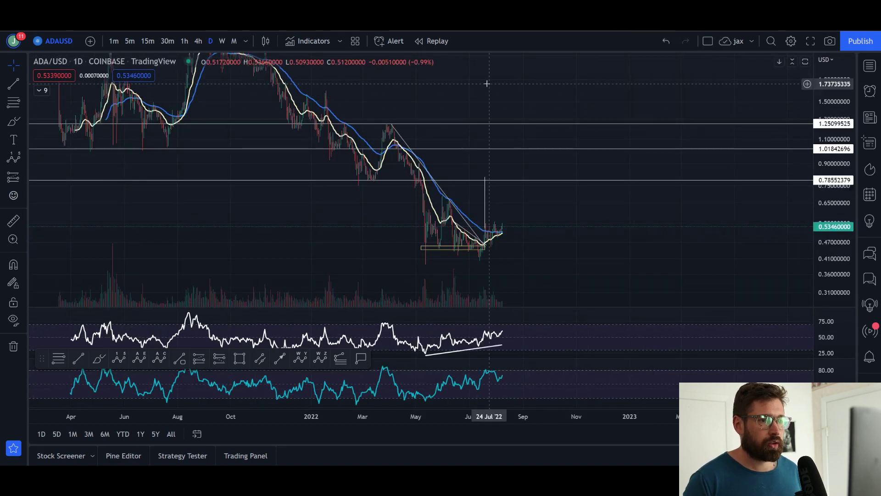
{"action": "left_click_drag", "start_coordinate": [488, 82], "coordinate": [562, 130]}
{"action": "left_click_drag", "start_coordinate": [832, 146], "coordinate": [831, 184]}
{"action": "scroll", "coordinate": [686, 122], "scroll_direction": "down", "scroll_amount": 4}
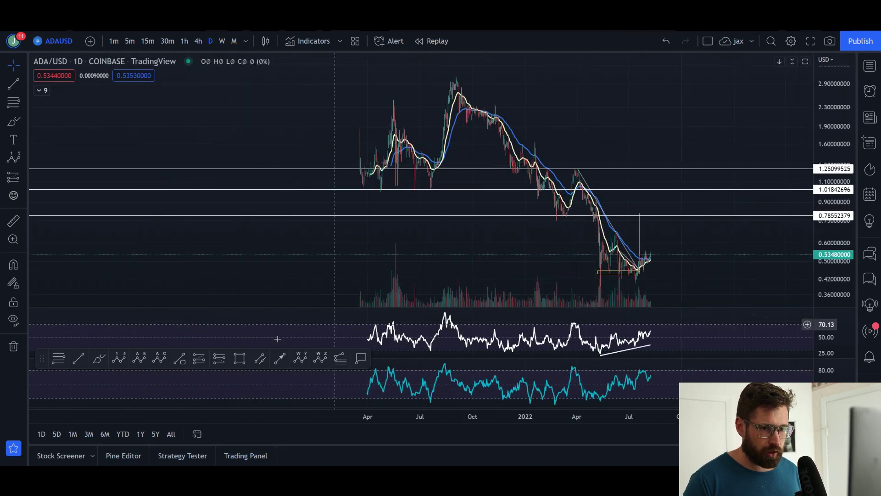
Sketch the decline's swings with the Brush from the late August 2021 peak to the July 2022 low, and undo the last stroke
{"action": "left_click", "coordinate": [99, 358]}
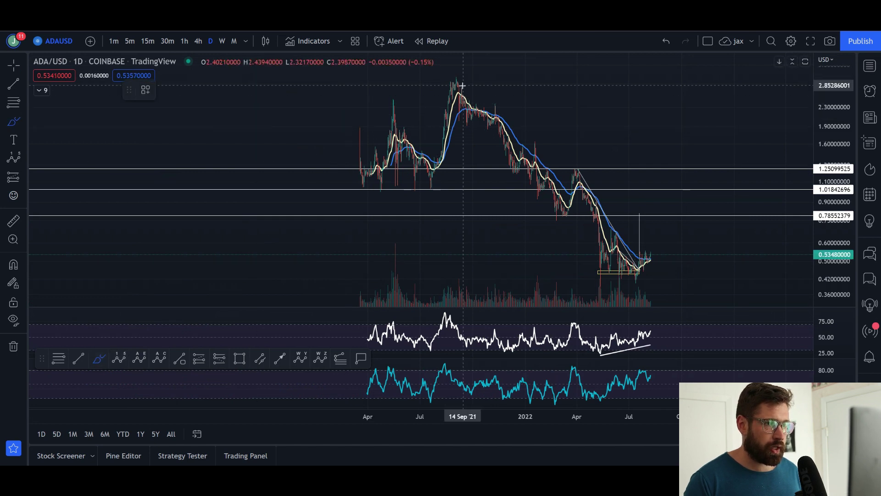
{"action": "mouse_move", "coordinate": [456, 86]}
{"action": "left_mouse_down"}
{"action": "mouse_move", "coordinate": [480, 133]}
{"action": "mouse_move", "coordinate": [501, 111]}
{"action": "mouse_move", "coordinate": [601, 279]}
{"action": "mouse_move", "coordinate": [616, 237]}
{"action": "left_mouse_up"}
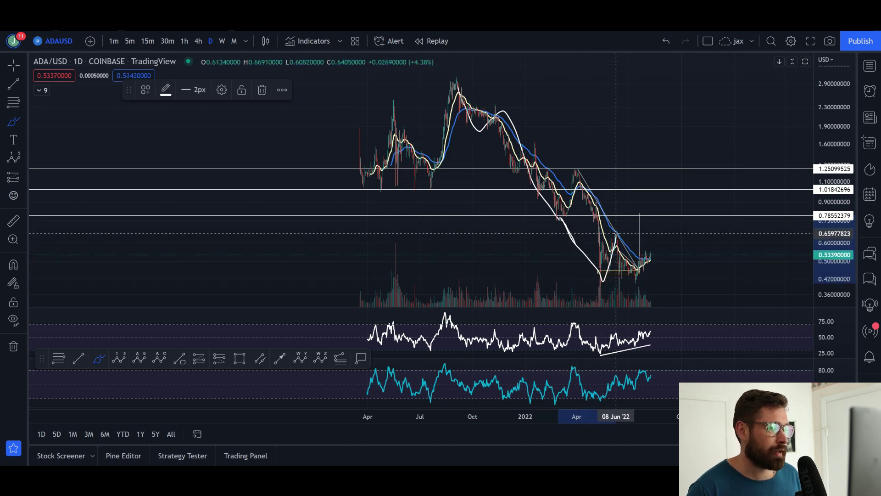
{"action": "left_click_drag", "start_coordinate": [616, 233], "coordinate": [626, 264]}
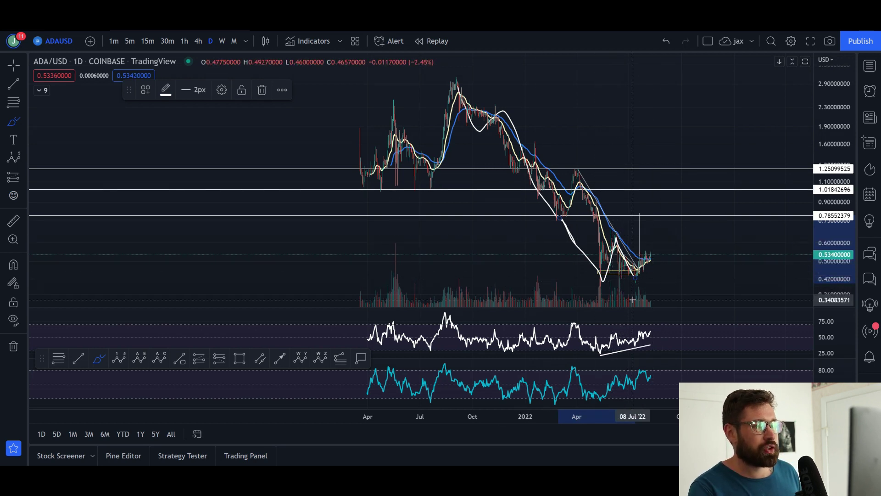
{"action": "key", "text": "ctrl+z"}
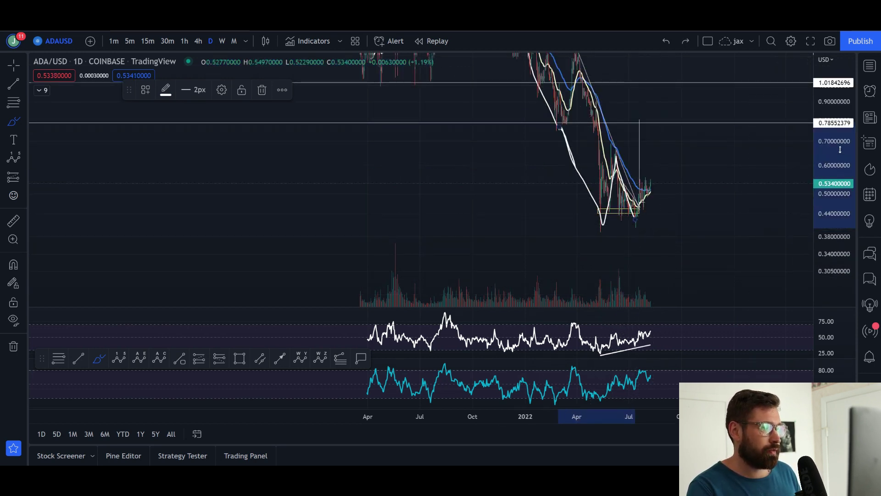
{"action": "scroll", "coordinate": [703, 199], "scroll_direction": "down", "scroll_amount": 3}
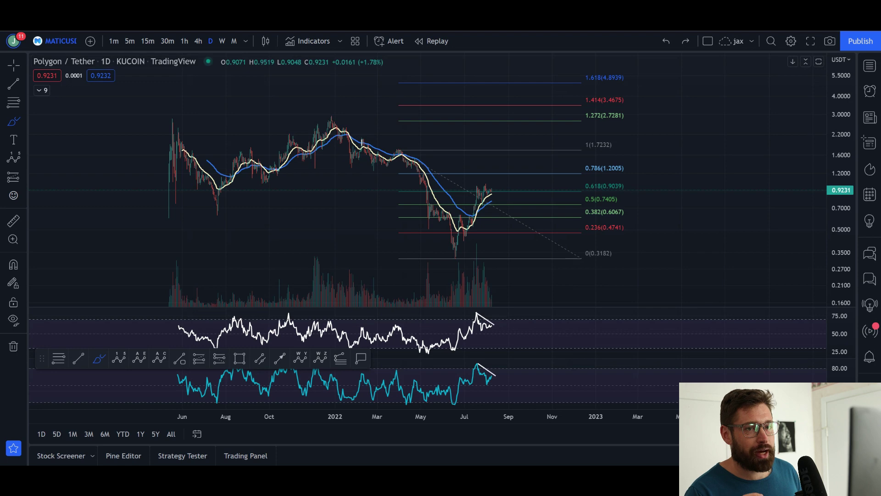
Load the Coinbase ADAUSD chart and clear the brush sketch of the decline
{"action": "left_click", "coordinate": [59, 37]}
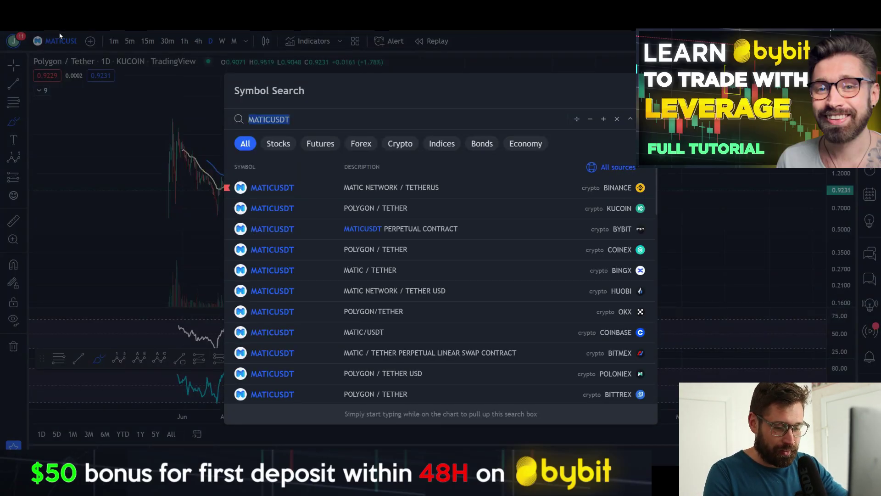
{"action": "type", "text": "ADAUSD"}
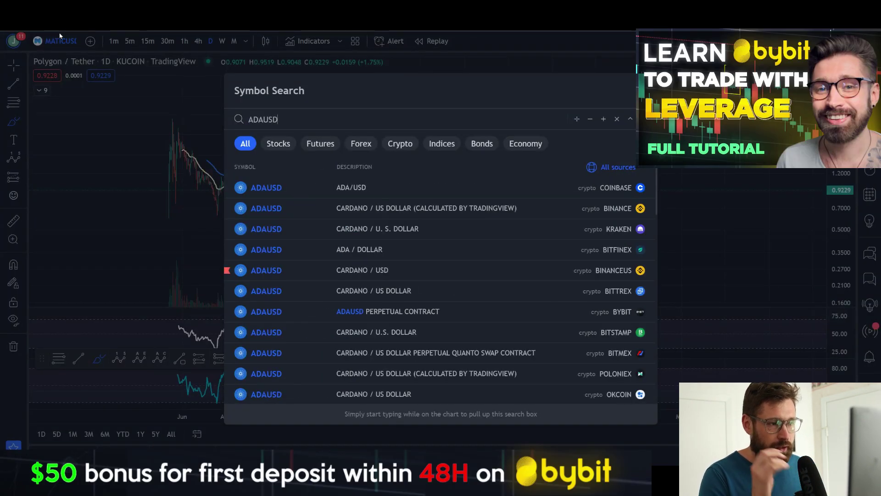
{"action": "left_click", "coordinate": [335, 187]}
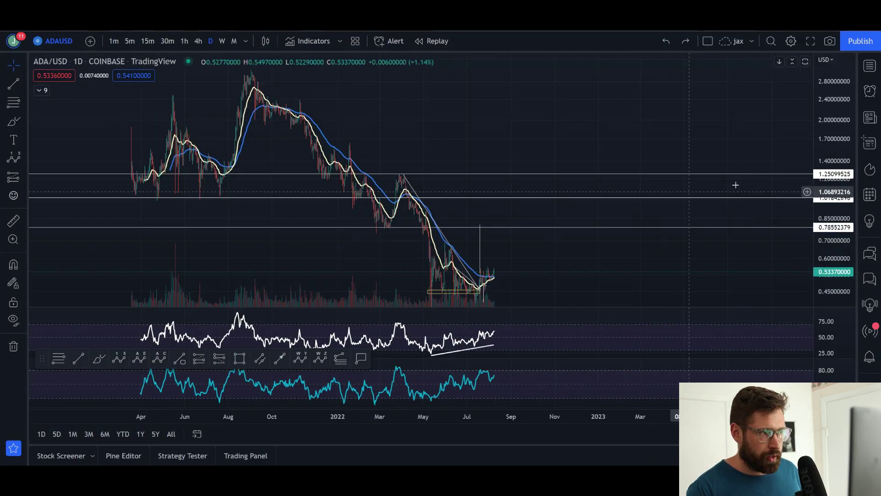
{"action": "left_click_drag", "start_coordinate": [834, 179], "coordinate": [833, 212]}
Place an Elliott impulse wave (0) to (5) down from the August 2021 peak at about 3.25 to about 0.35 in late September 2022
{"action": "left_click", "coordinate": [118, 358]}
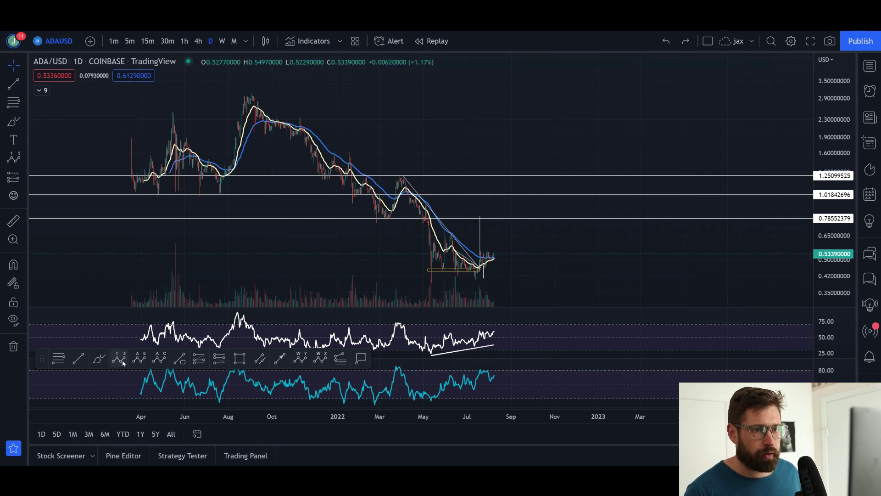
{"action": "left_click", "coordinate": [248, 88]}
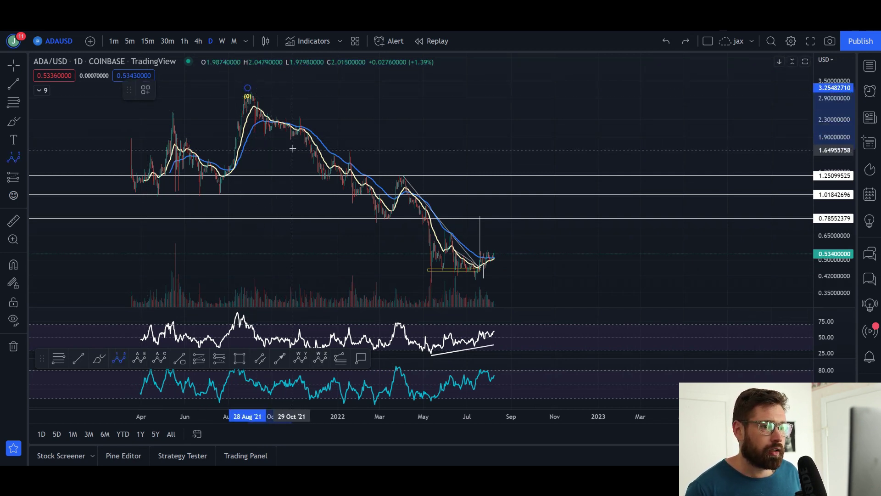
{"action": "left_click", "coordinate": [289, 145]}
{"action": "left_click", "coordinate": [302, 108]}
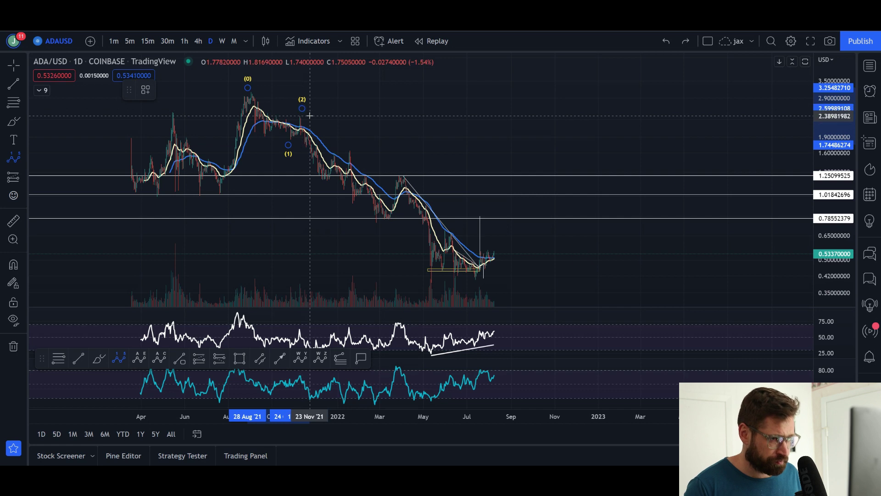
{"action": "left_click", "coordinate": [426, 278]}
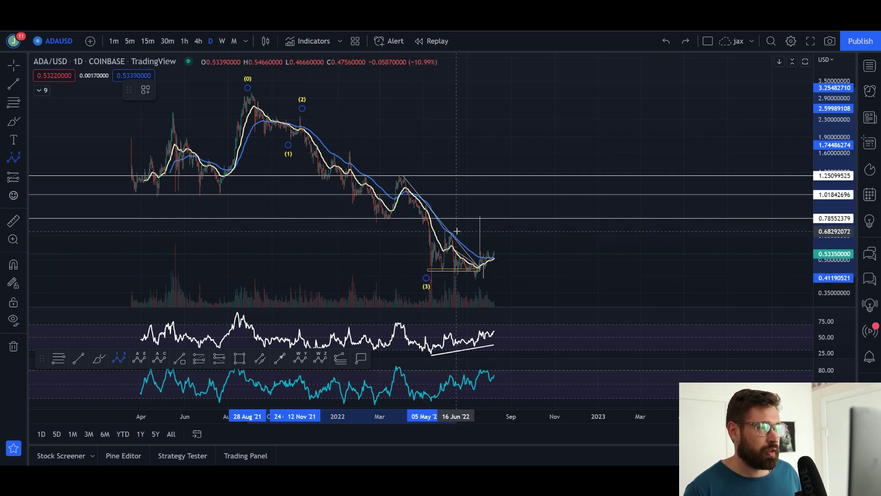
{"action": "left_click", "coordinate": [454, 230]}
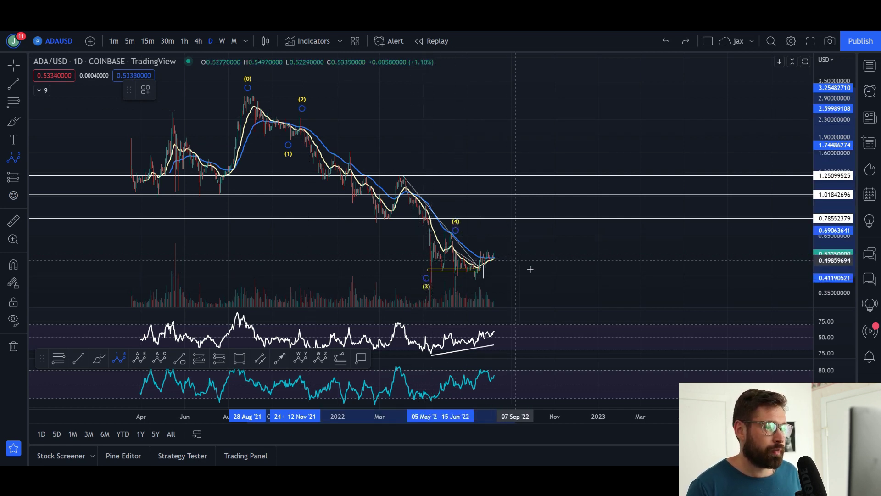
{"action": "left_click", "coordinate": [529, 292]}
{"action": "left_click_drag", "start_coordinate": [834, 187], "coordinate": [840, 234]}
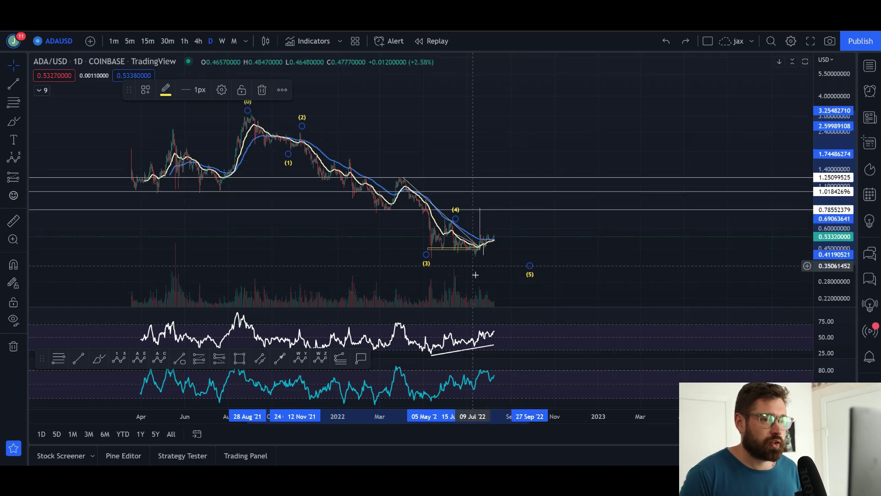
Switch to the Kraken ADAUSD chart on the 4-hour timeframe and examine the projected waves iii, iv and v against the Fibonacci levels
{"action": "scroll", "coordinate": [476, 274], "scroll_direction": "down", "scroll_amount": 3}
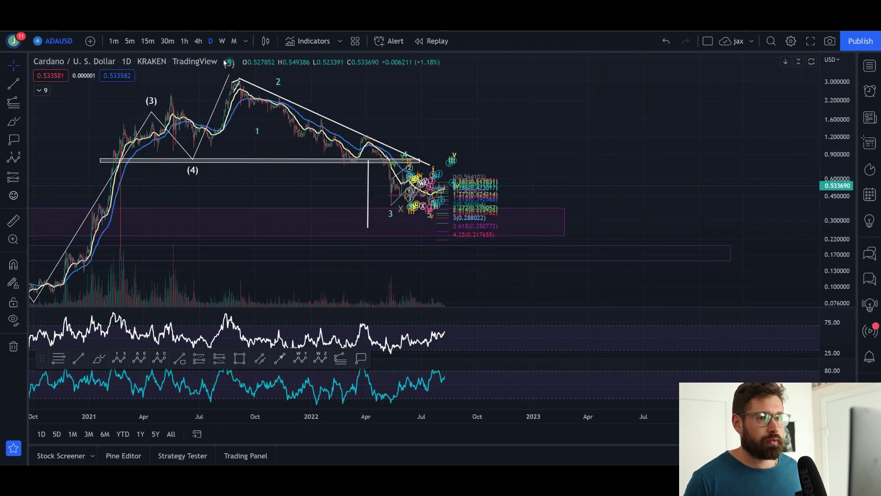
{"action": "left_click", "coordinate": [198, 43]}
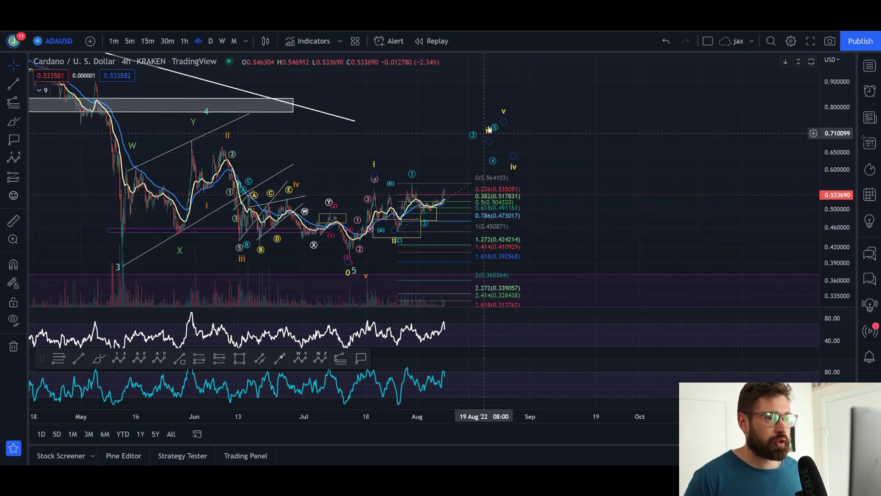
{"action": "scroll", "coordinate": [551, 124], "scroll_direction": "down", "scroll_amount": 3}
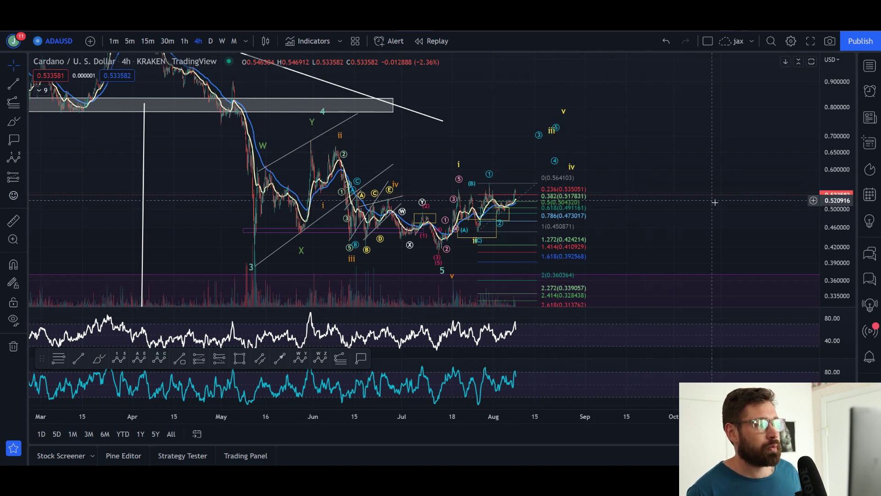
{"action": "left_click_drag", "start_coordinate": [842, 263], "coordinate": [841, 238]}
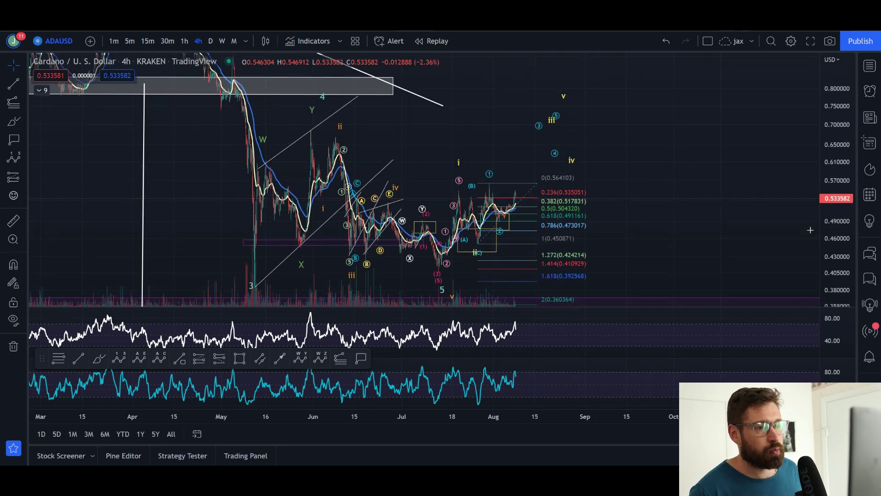
{"action": "scroll", "coordinate": [767, 220], "scroll_direction": "up", "scroll_amount": 2}
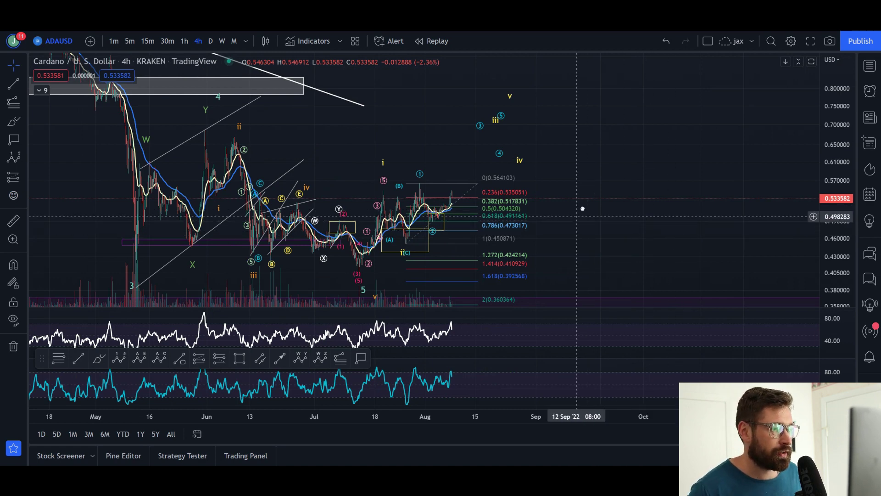
{"action": "left_click_drag", "start_coordinate": [582, 209], "coordinate": [607, 185]}
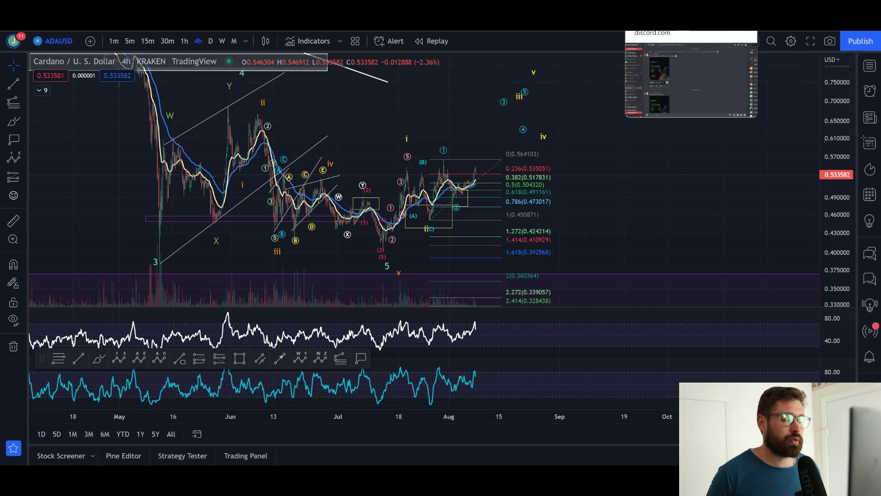
Switch to Discord and review the ETH, MATIC and GALA results posted in the trades channel
{"action": "left_click", "coordinate": [679, 8]}
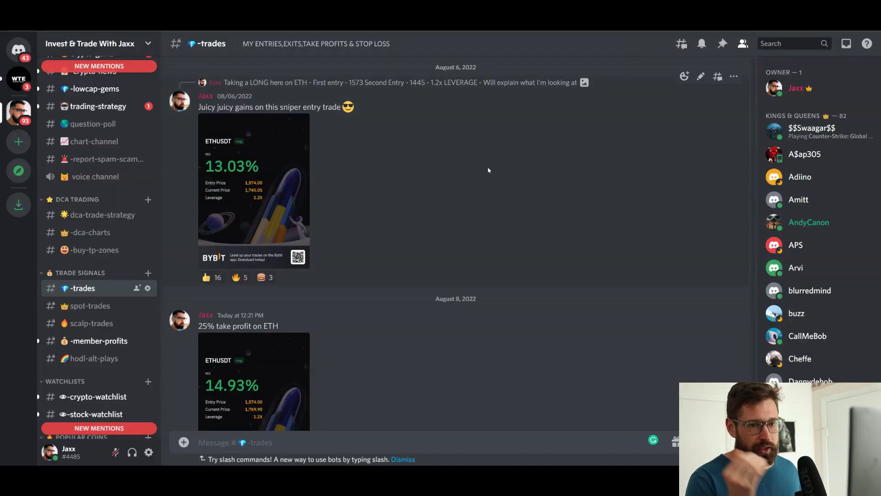
{"action": "scroll", "coordinate": [404, 154], "scroll_direction": "down", "scroll_amount": 5}
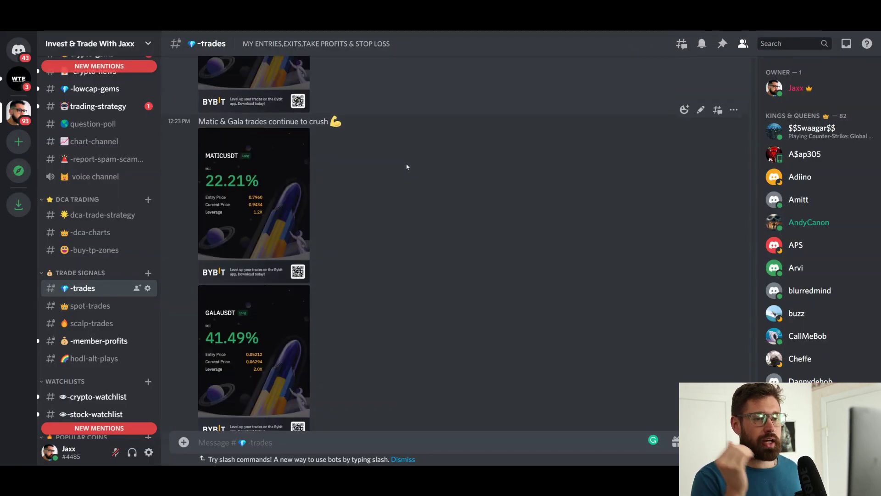
{"action": "scroll", "coordinate": [304, 296], "scroll_direction": "up", "scroll_amount": 4}
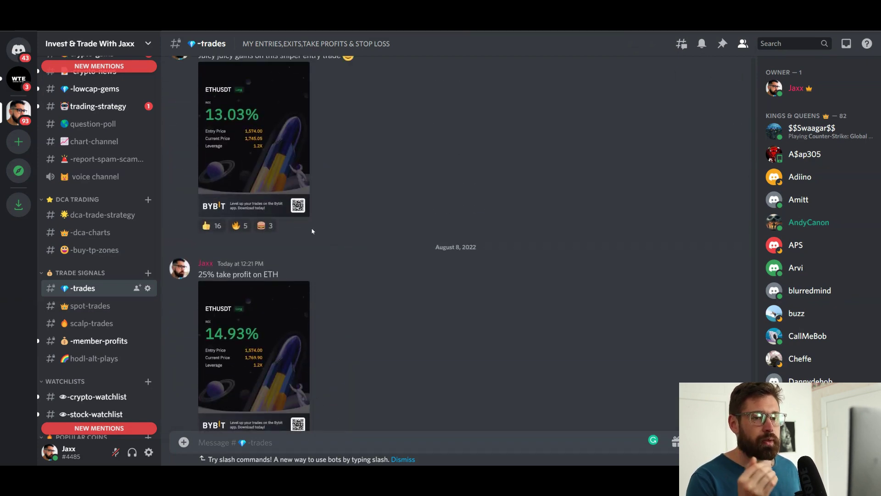
Open the chart-channel and look back through the members' Elliott wave and chart analysis posts
{"action": "left_click", "coordinate": [94, 141]}
{"action": "scroll", "coordinate": [529, 230], "scroll_direction": "up", "scroll_amount": 10}
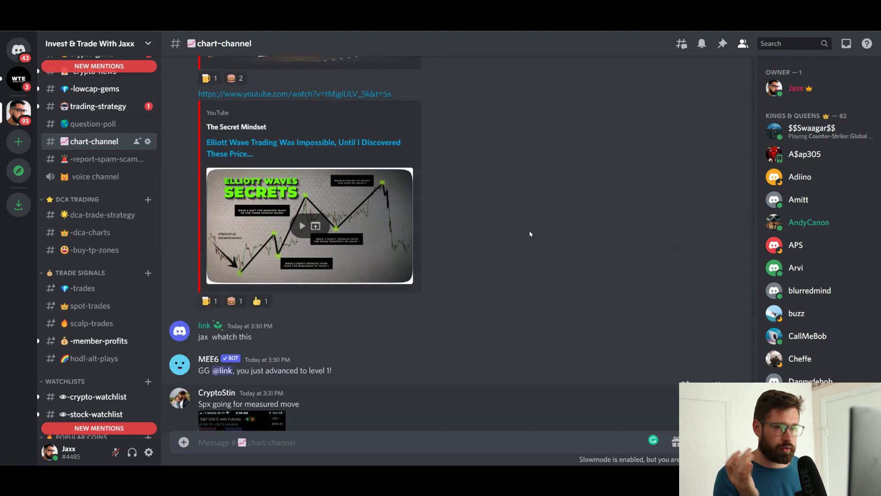
{"action": "scroll", "coordinate": [537, 211], "scroll_direction": "up", "scroll_amount": 5}
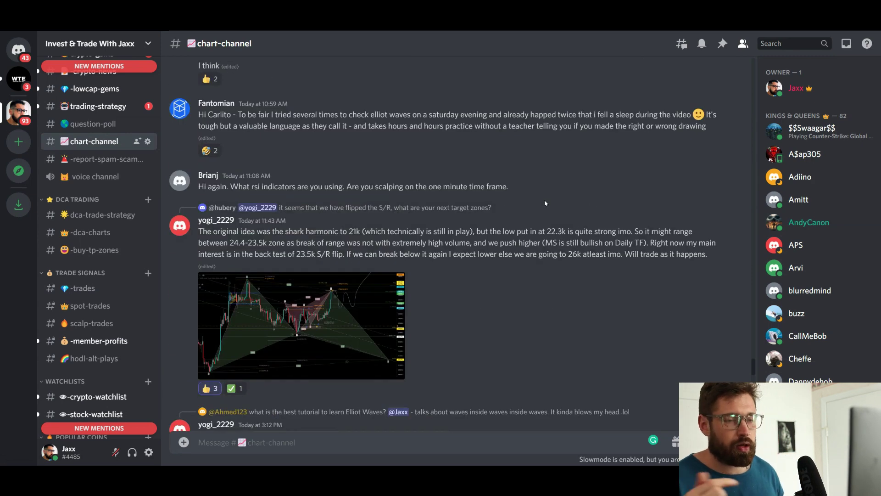